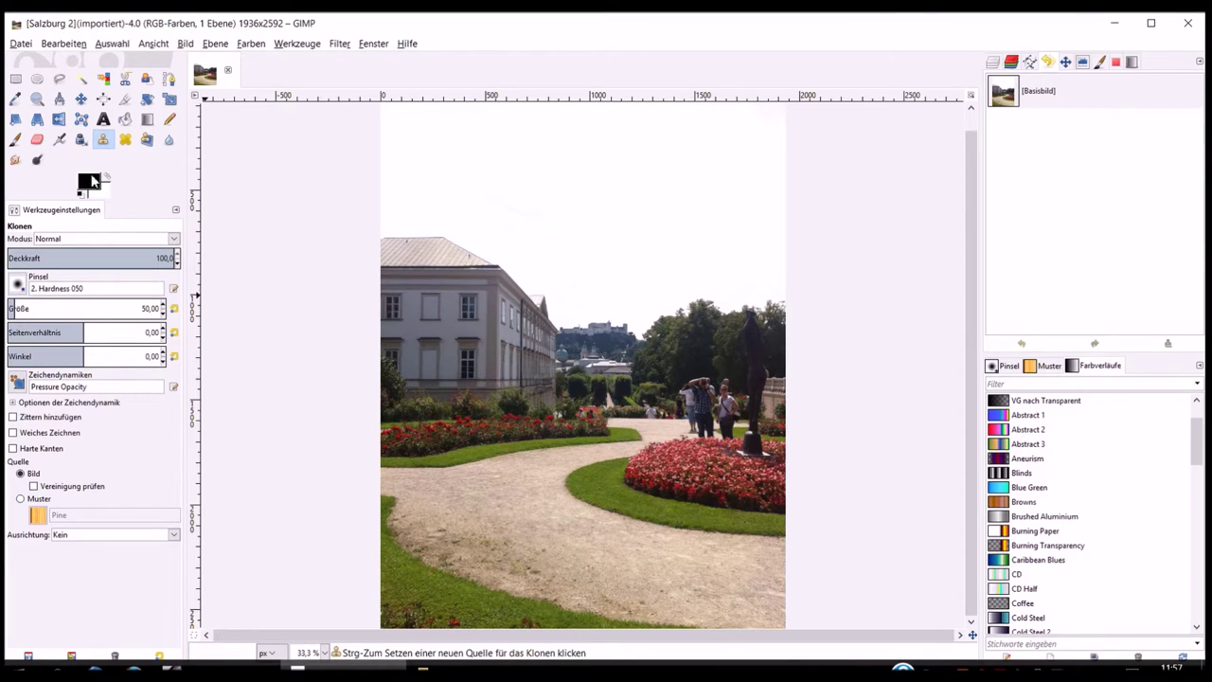
# Switch from the Clone tool to the Zoom tool (Vergrößerung).
pyautogui.click(37, 98)
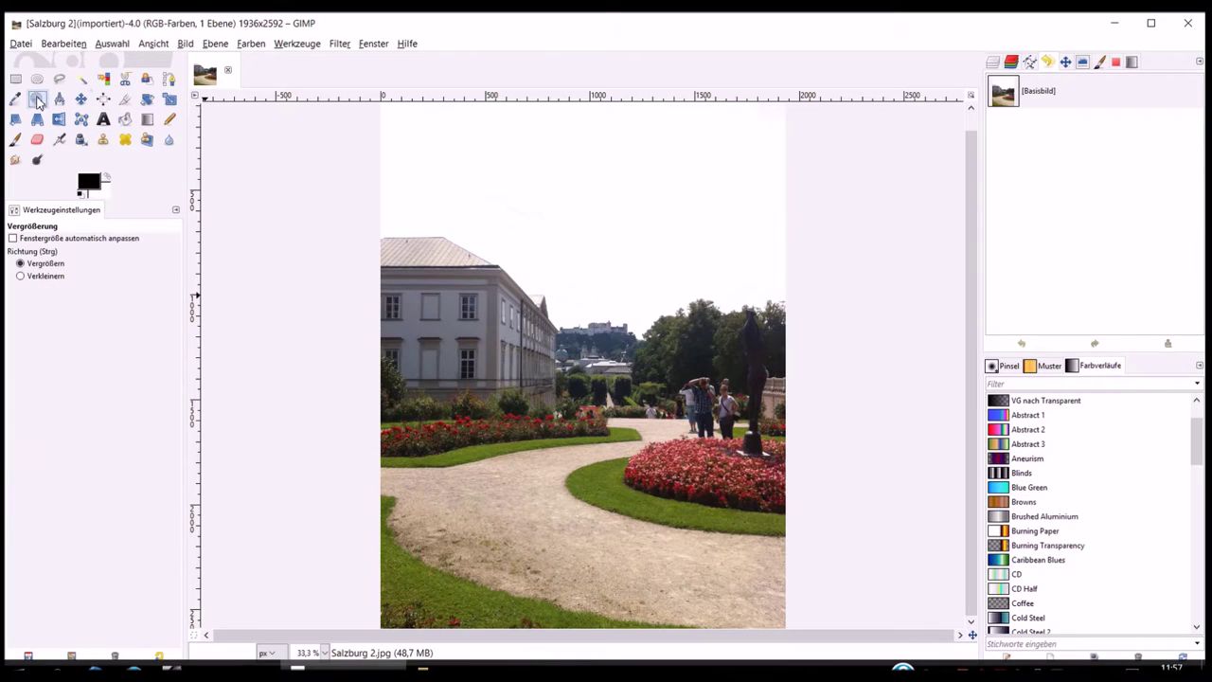
# Zoom to 200% on the palace facade's upper-floor windows and blind panels.
pyautogui.moveTo(361, 222)
pyautogui.mouseDown()
pyautogui.moveTo(457, 402)
pyautogui.moveTo(509, 433)
pyautogui.mouseUp()
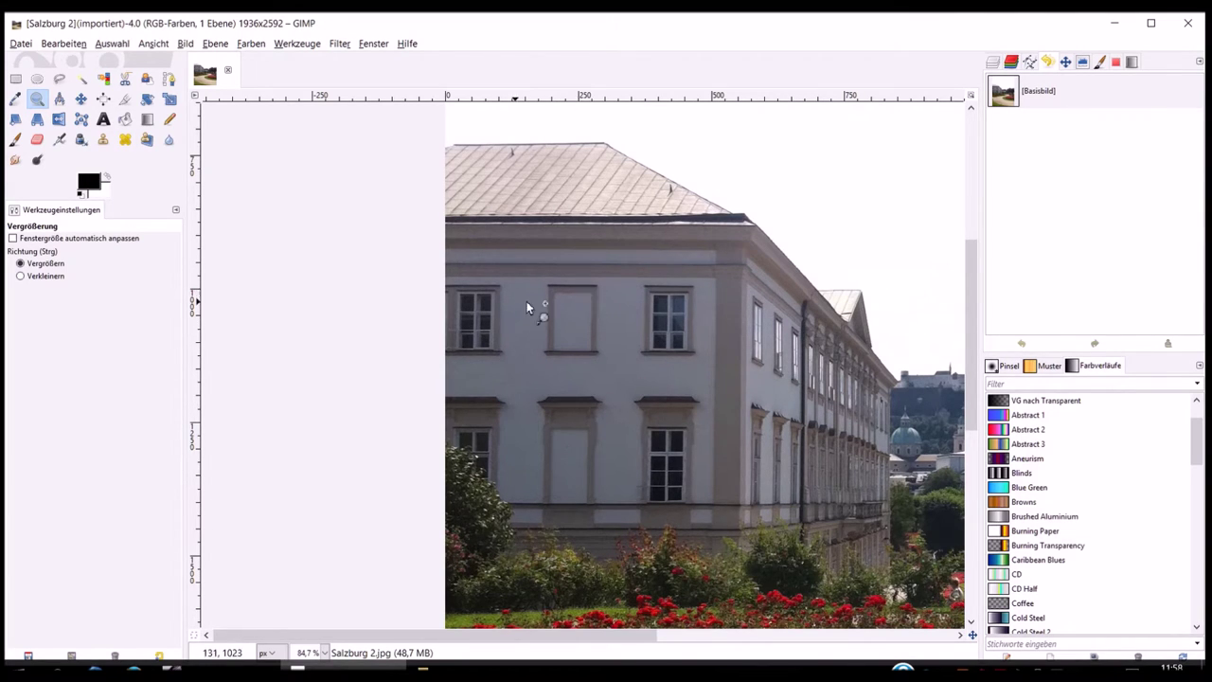
pyautogui.moveTo(428, 262)
pyautogui.mouseDown()
pyautogui.moveTo(675, 554)
pyautogui.moveTo(729, 566)
pyautogui.mouseUp()
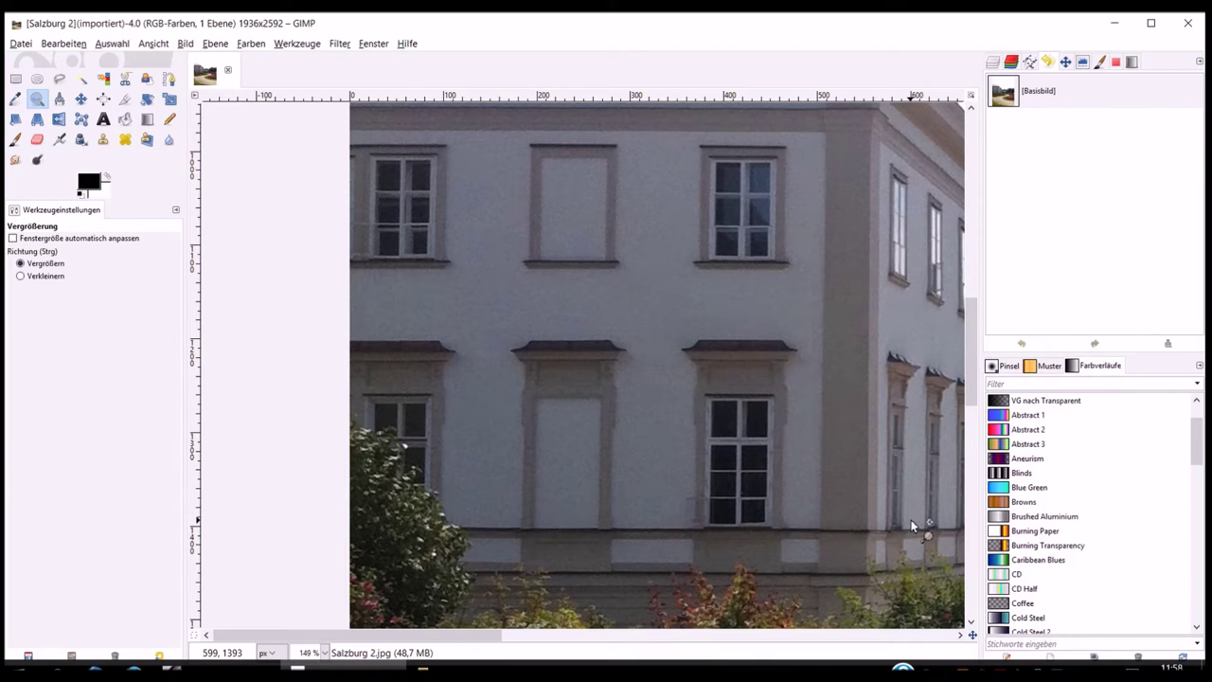
pyautogui.click(911, 527)
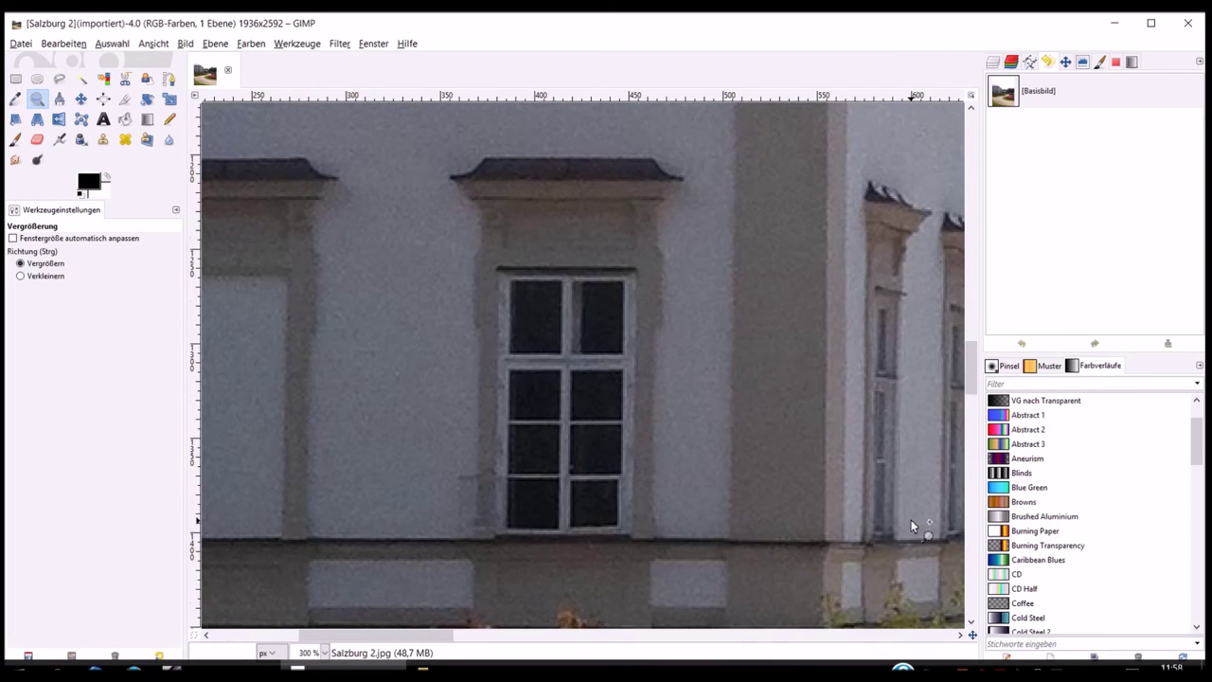
pyautogui.keyDown('ctrl'); pyautogui.click(911, 527); pyautogui.keyUp('ctrl')
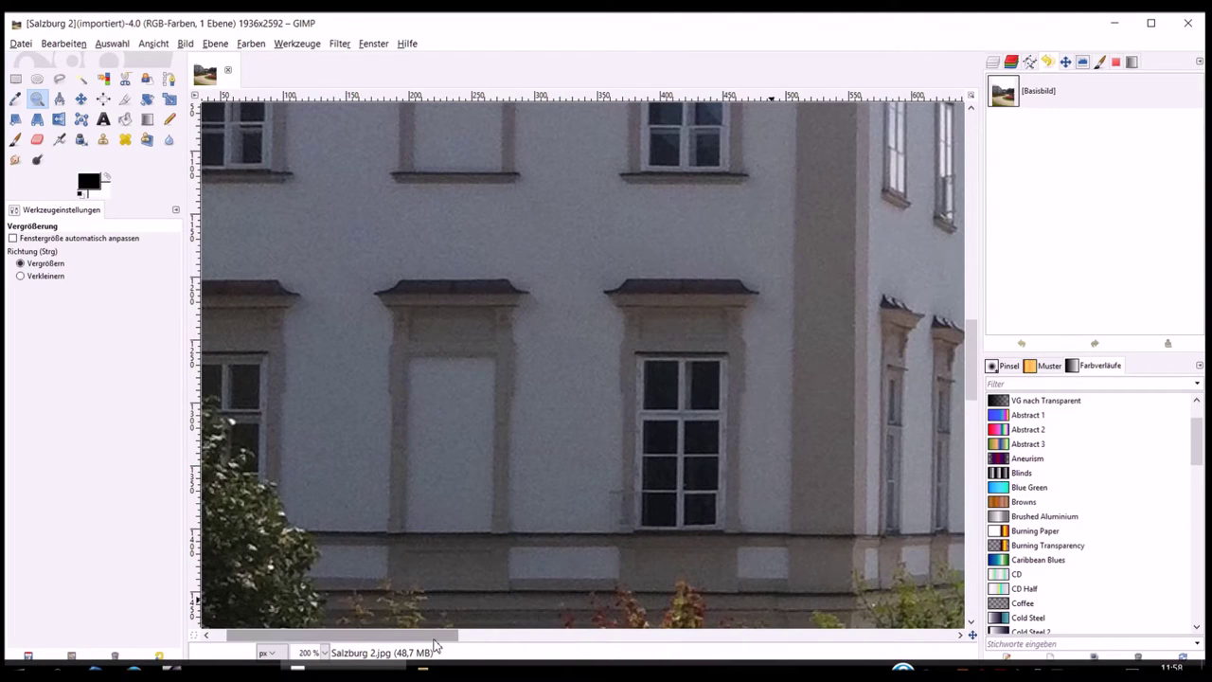
pyautogui.moveTo(436, 640); pyautogui.dragTo(424, 640)
pyautogui.moveTo(968, 335)
pyautogui.mouseDown()
pyautogui.moveTo(971, 271)
pyautogui.moveTo(964, 312)
pyautogui.mouseUp()
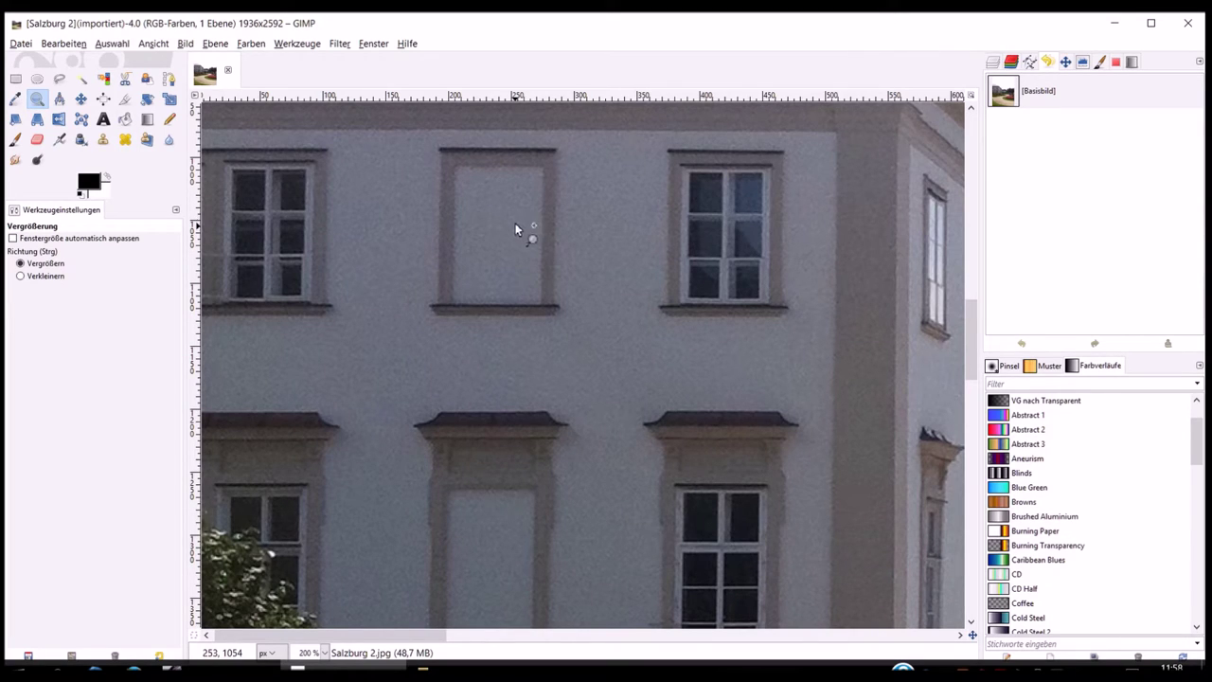
# Activate the Clone tool and lower its brush size (Größe) from 50 to 35.
pyautogui.click(103, 143)
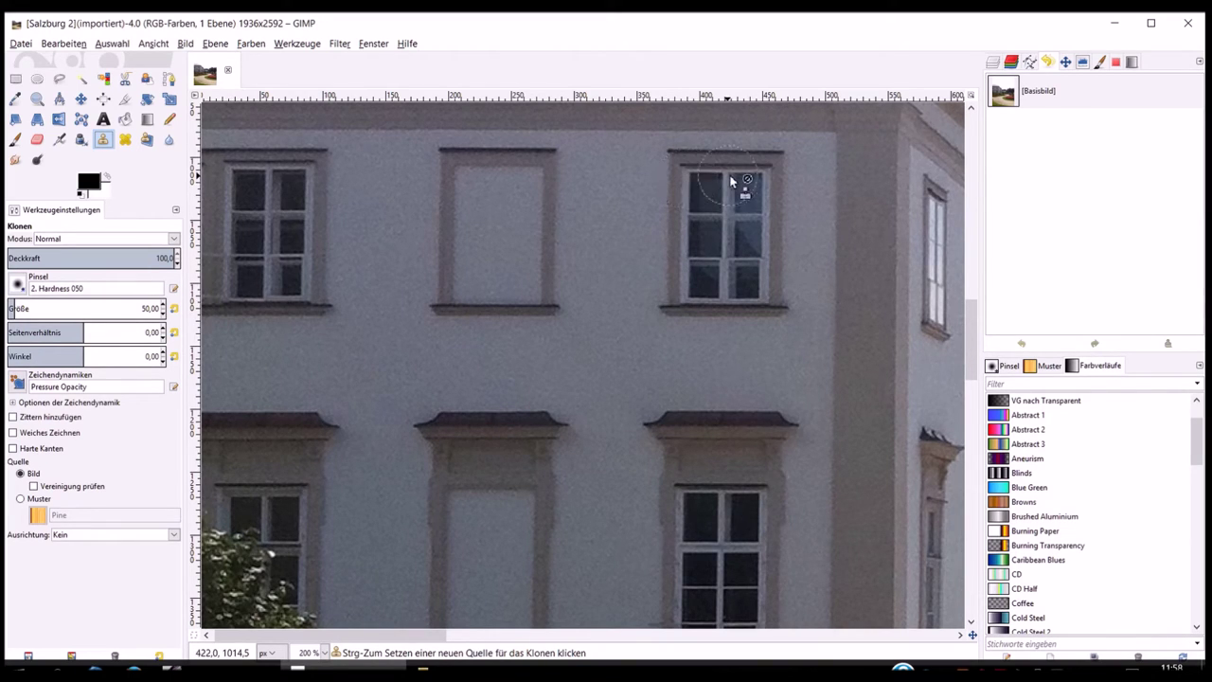
pyautogui.click(164, 315)
pyautogui.click(164, 316)
pyautogui.click(164, 316)
pyautogui.click(164, 315)
pyautogui.click(164, 315)
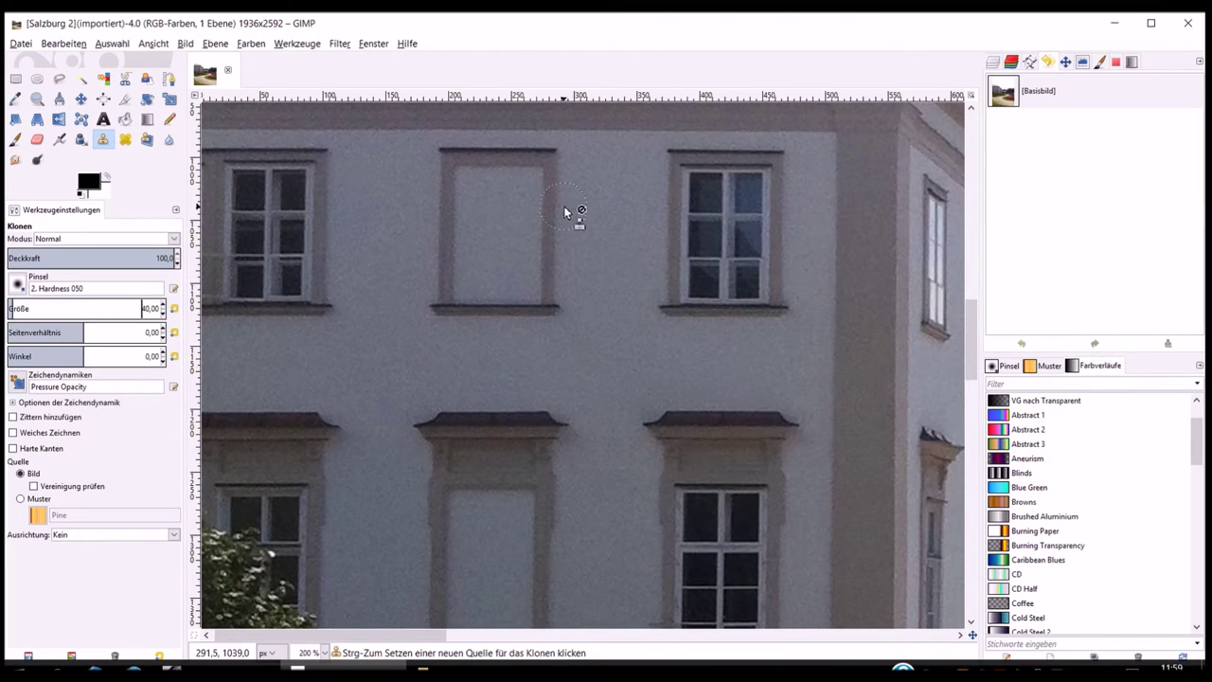
pyautogui.click(164, 316)
pyautogui.click(164, 315)
pyautogui.click(164, 315)
# Clone the upper-right window into the blank upper-floor panel to its left.
pyautogui.press('ctrl')
pyautogui.keyDown('ctrl'); pyautogui.click(668, 151); pyautogui.keyUp('ctrl')
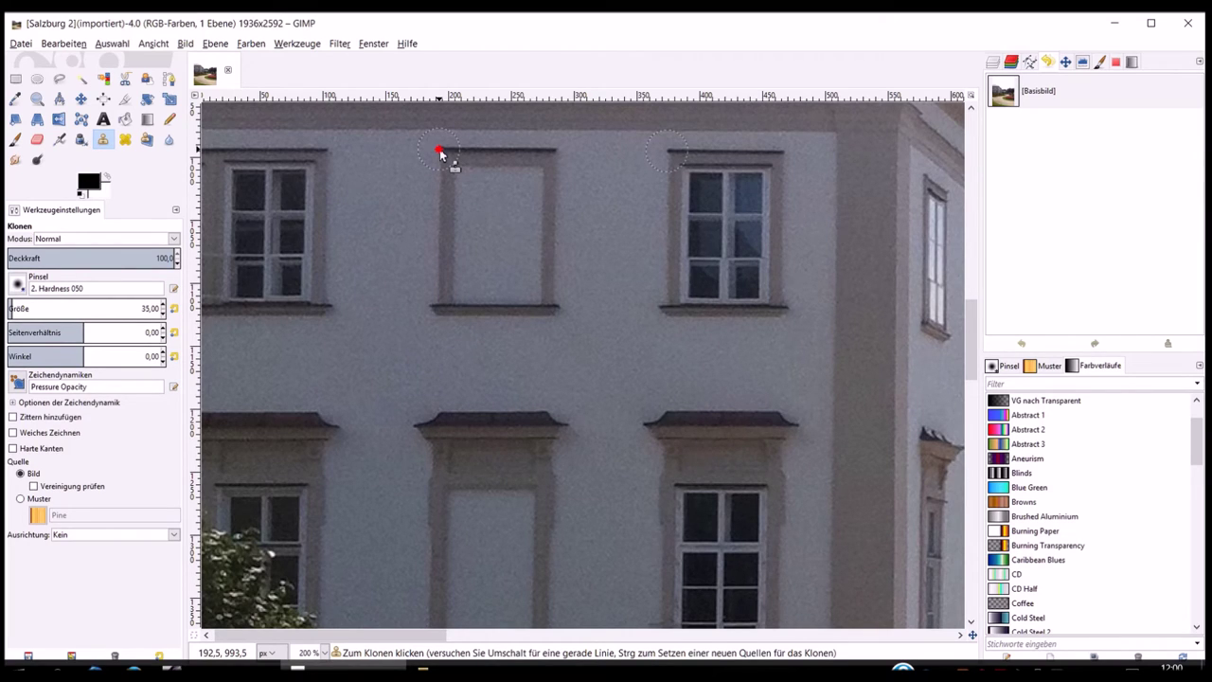
pyautogui.moveTo(440, 152)
pyautogui.mouseDown()
pyautogui.moveTo(517, 173)
pyautogui.moveTo(446, 189)
pyautogui.moveTo(522, 183)
pyautogui.moveTo(546, 202)
pyautogui.moveTo(501, 227)
pyautogui.moveTo(544, 217)
pyautogui.moveTo(531, 254)
pyautogui.moveTo(543, 275)
pyautogui.moveTo(514, 298)
pyautogui.moveTo(470, 295)
pyautogui.moveTo(448, 262)
pyautogui.moveTo(482, 244)
pyautogui.moveTo(487, 221)
pyautogui.moveTo(455, 236)
pyautogui.moveTo(465, 222)
pyautogui.moveTo(453, 215)
pyautogui.moveTo(530, 210)
pyautogui.moveTo(510, 258)
pyautogui.moveTo(509, 217)
pyautogui.moveTo(522, 262)
pyautogui.moveTo(514, 238)
pyautogui.moveTo(533, 195)
pyautogui.moveTo(531, 217)
pyautogui.moveTo(500, 189)
pyautogui.moveTo(534, 203)
pyautogui.moveTo(490, 192)
pyautogui.moveTo(531, 186)
pyautogui.moveTo(505, 195)
pyautogui.moveTo(467, 177)
pyautogui.moveTo(457, 206)
pyautogui.mouseUp()
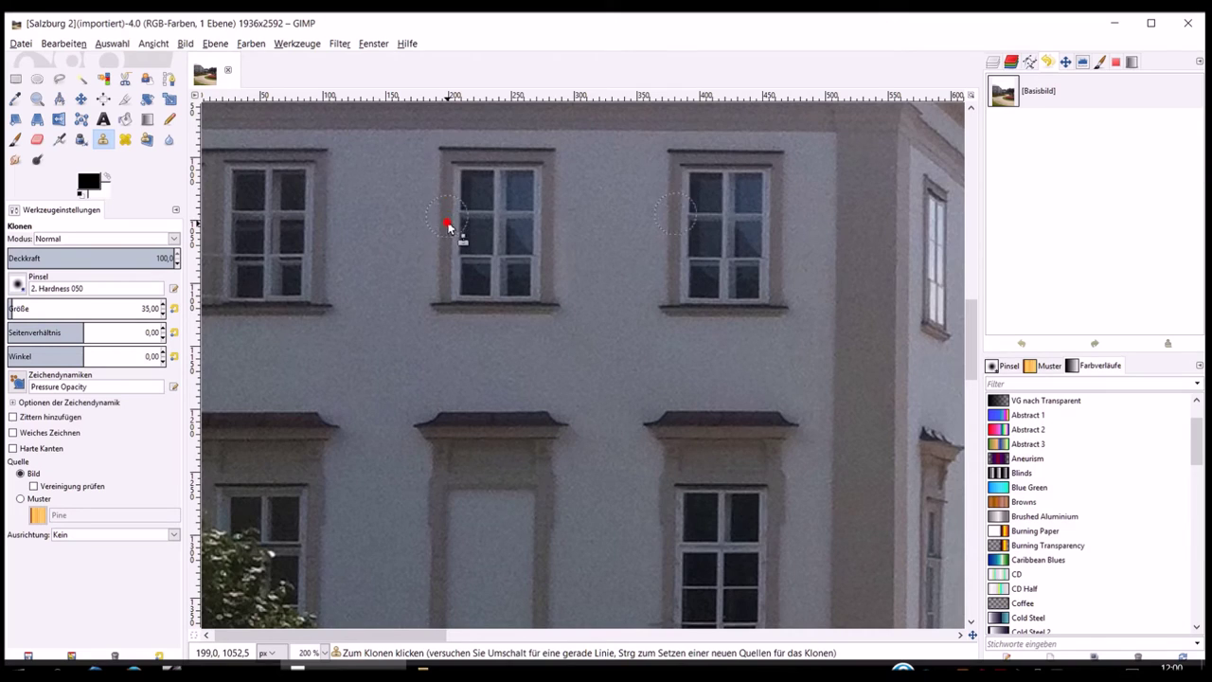
pyautogui.moveTo(484, 305); pyautogui.dragTo(549, 306)
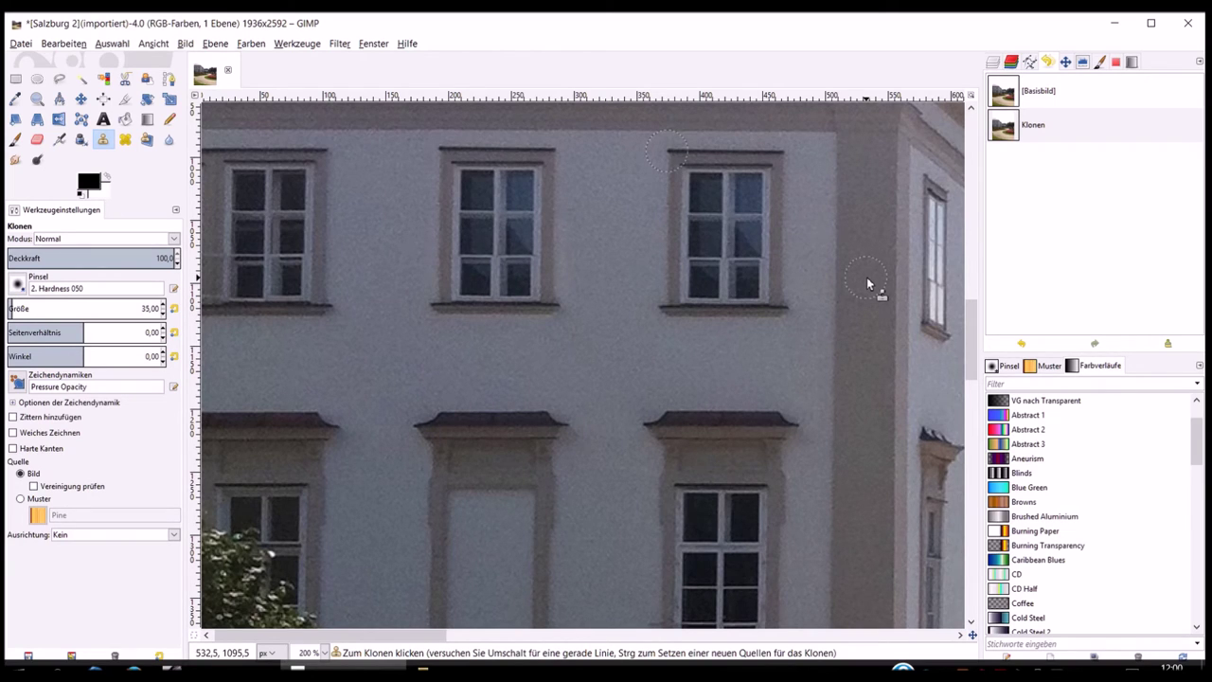
# Zoom out, then zoom to 300% on the lower-floor blank panel beside its window.
pyautogui.press('-')
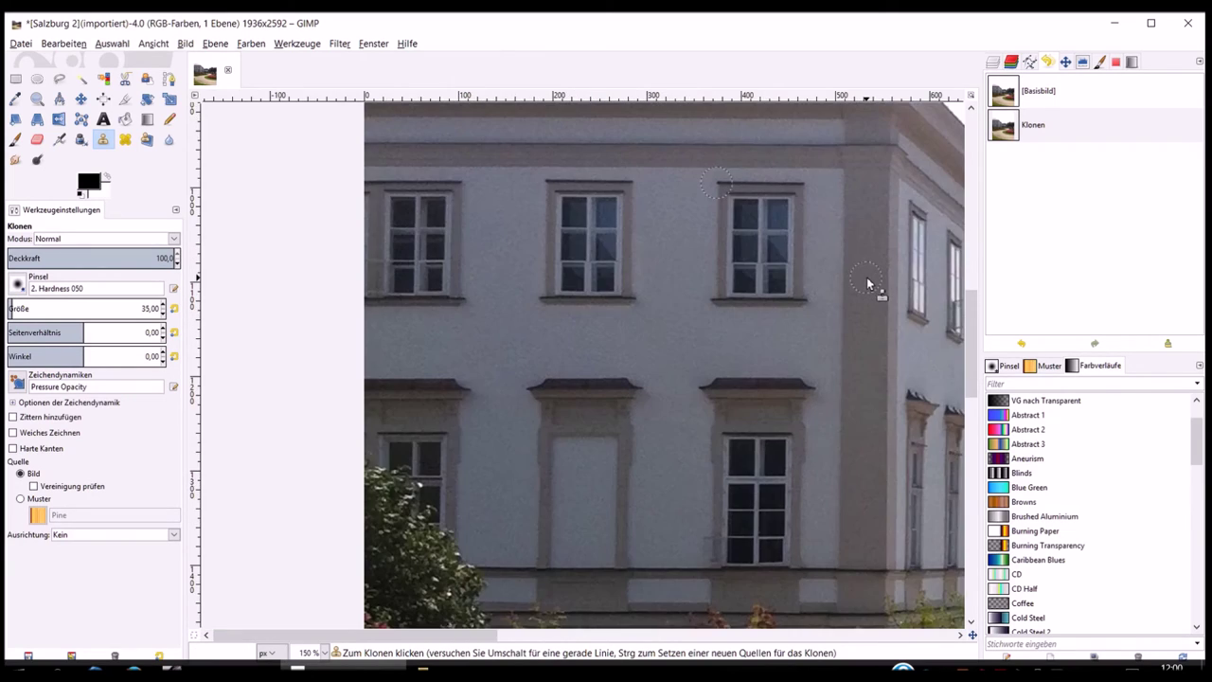
pyautogui.press('-')
pyautogui.press('-')
pyautogui.press('-')
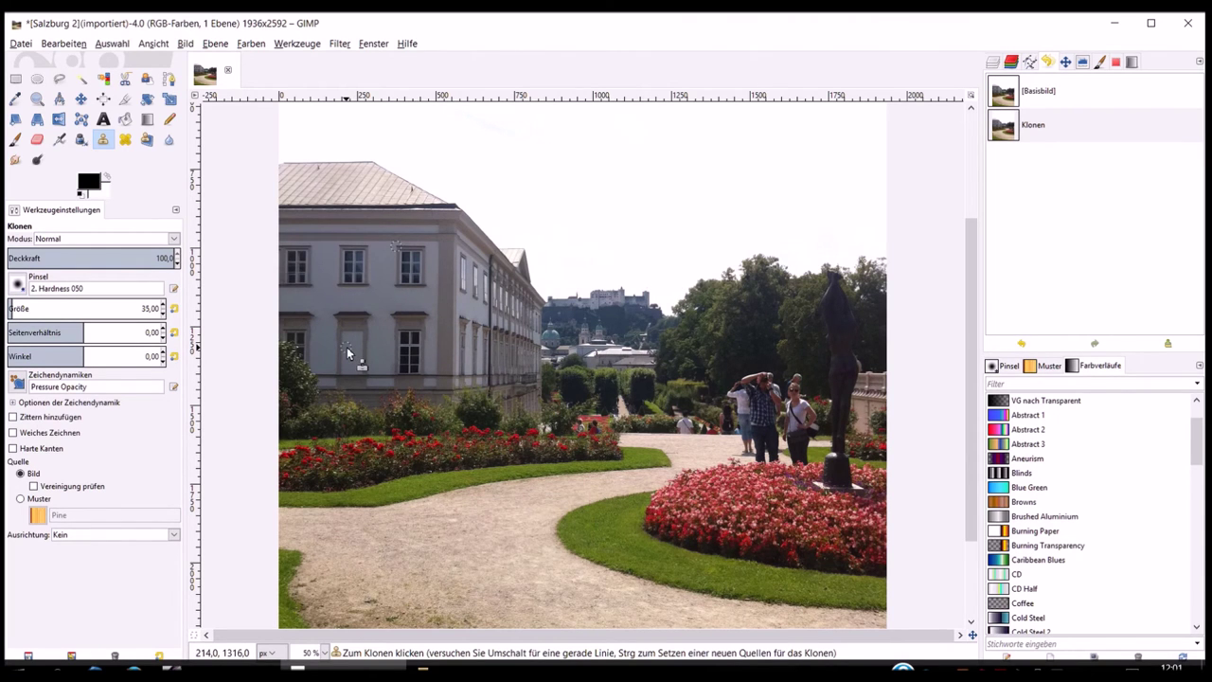
pyautogui.scroll(2, 347, 352)
pyautogui.scroll(1, 346, 352)
pyautogui.scroll(1, 347, 352)
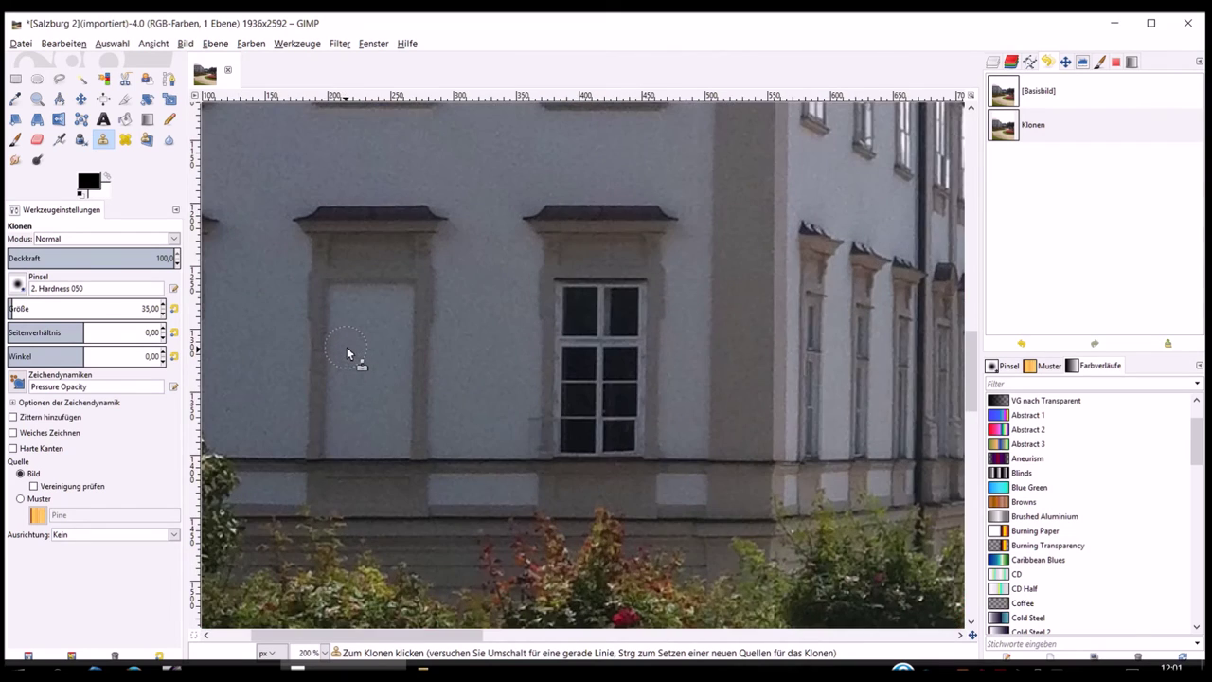
pyautogui.scroll(1, 346, 352)
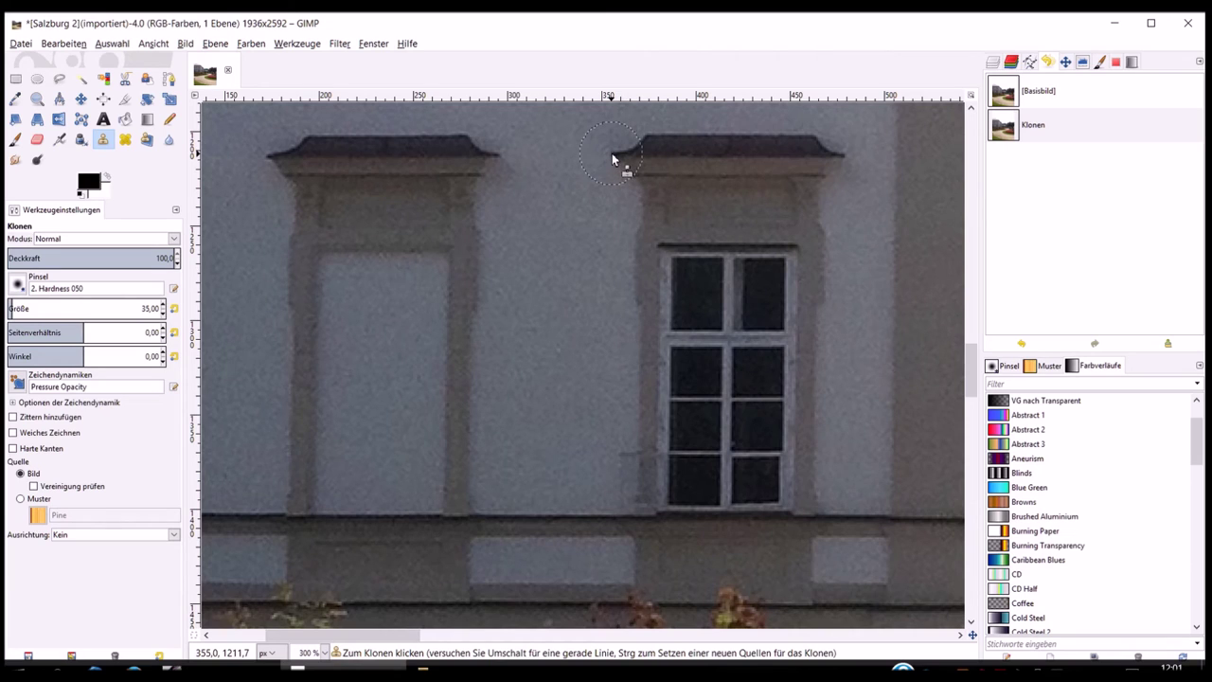
# Clone the right window's cornice onto the left lower-floor panel and smooth the wall between windows.
pyautogui.press('ctrl')
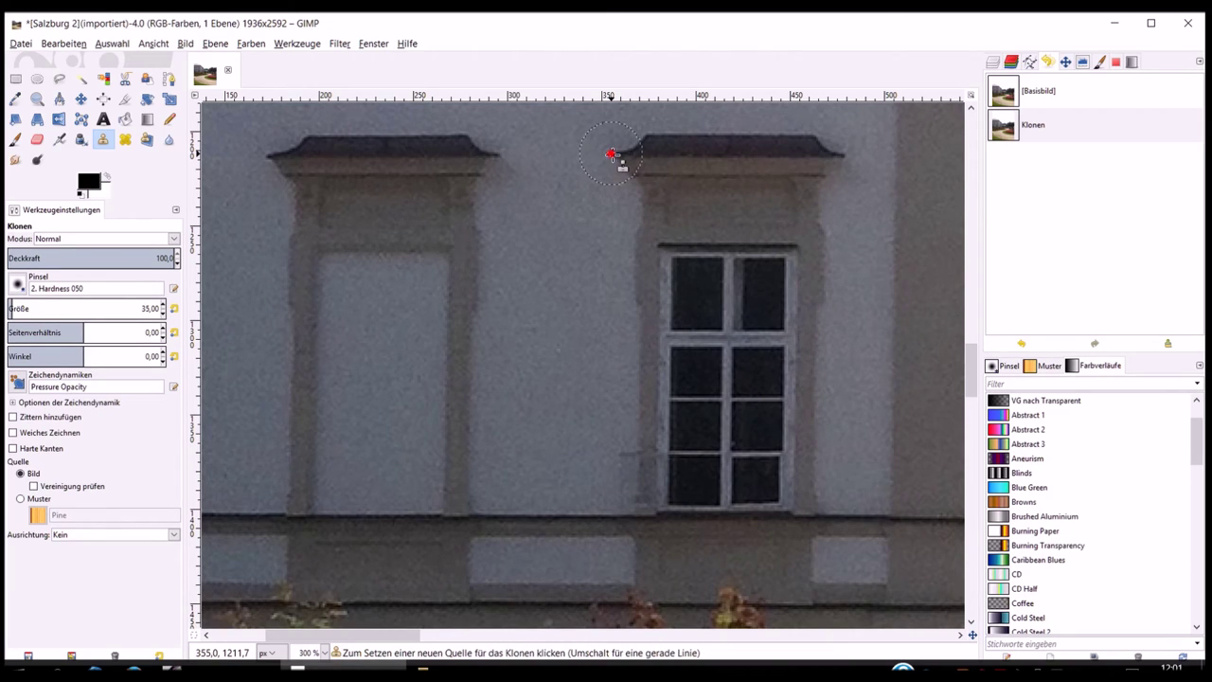
pyautogui.keyDown('ctrl'); pyautogui.click(612, 154); pyautogui.keyUp('ctrl')
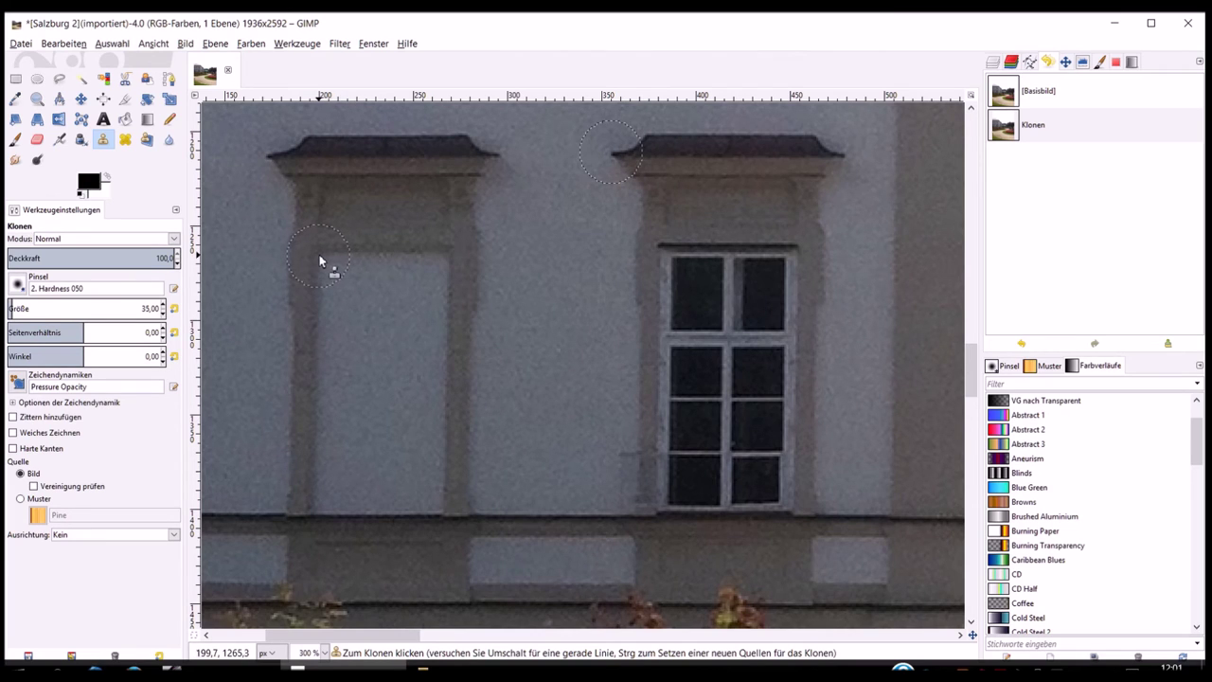
pyautogui.moveTo(320, 252)
pyautogui.mouseDown()
pyautogui.moveTo(414, 291)
pyautogui.moveTo(448, 271)
pyautogui.moveTo(458, 288)
pyautogui.moveTo(532, 263)
pyautogui.moveTo(527, 344)
pyautogui.moveTo(458, 347)
pyautogui.moveTo(460, 373)
pyautogui.moveTo(350, 368)
pyautogui.moveTo(341, 278)
pyautogui.moveTo(373, 398)
pyautogui.moveTo(472, 439)
pyautogui.moveTo(533, 381)
pyautogui.moveTo(527, 275)
pyautogui.moveTo(527, 340)
pyautogui.moveTo(490, 254)
pyautogui.moveTo(410, 455)
pyautogui.moveTo(360, 489)
pyautogui.moveTo(502, 486)
pyautogui.moveTo(506, 508)
pyautogui.mouseUp()
pyautogui.hotkey('shift', 'ctrl', 'd')
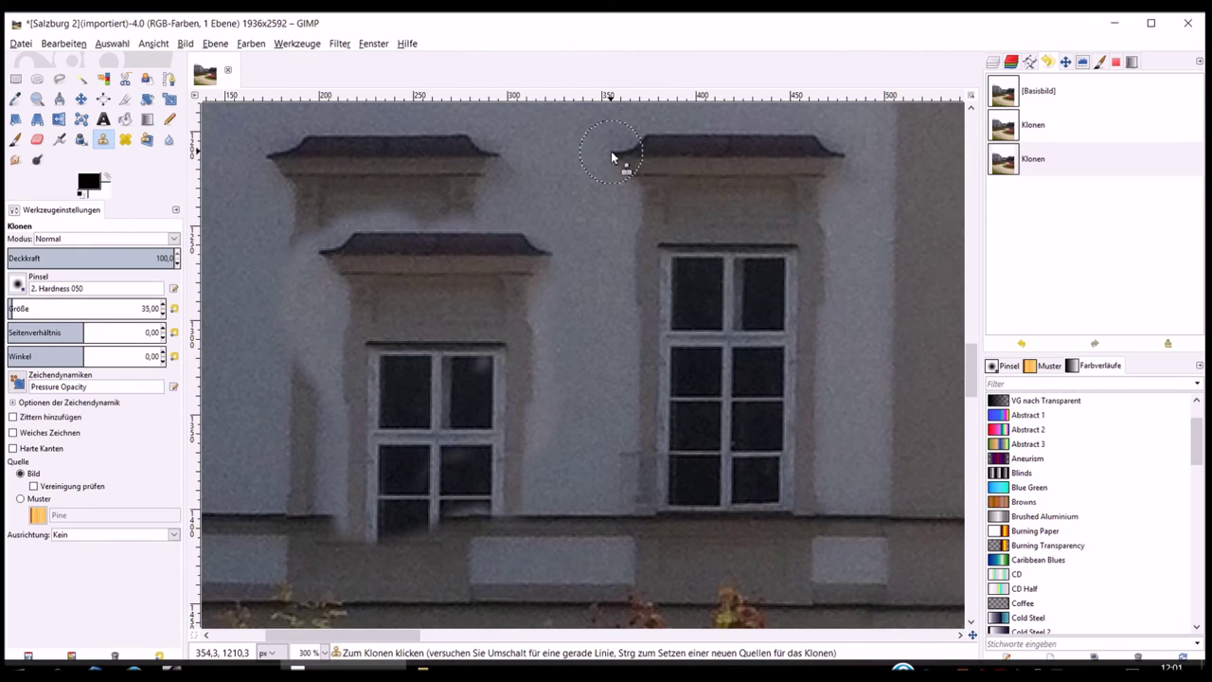
pyautogui.moveTo(266, 158)
pyautogui.mouseDown()
pyautogui.moveTo(333, 149)
pyautogui.moveTo(460, 184)
pyautogui.moveTo(492, 249)
pyautogui.moveTo(438, 241)
pyautogui.moveTo(357, 331)
pyautogui.moveTo(365, 292)
pyautogui.moveTo(342, 291)
pyautogui.moveTo(298, 243)
pyautogui.moveTo(387, 353)
pyautogui.moveTo(413, 345)
pyautogui.moveTo(465, 243)
pyautogui.moveTo(505, 263)
pyautogui.moveTo(544, 256)
pyautogui.moveTo(532, 357)
pyautogui.moveTo(503, 387)
pyautogui.moveTo(490, 322)
pyautogui.moveTo(482, 388)
pyautogui.moveTo(341, 388)
pyautogui.moveTo(392, 441)
pyautogui.moveTo(278, 533)
pyautogui.moveTo(507, 433)
pyautogui.moveTo(474, 411)
pyautogui.moveTo(463, 427)
pyautogui.moveTo(441, 427)
pyautogui.mouseUp()
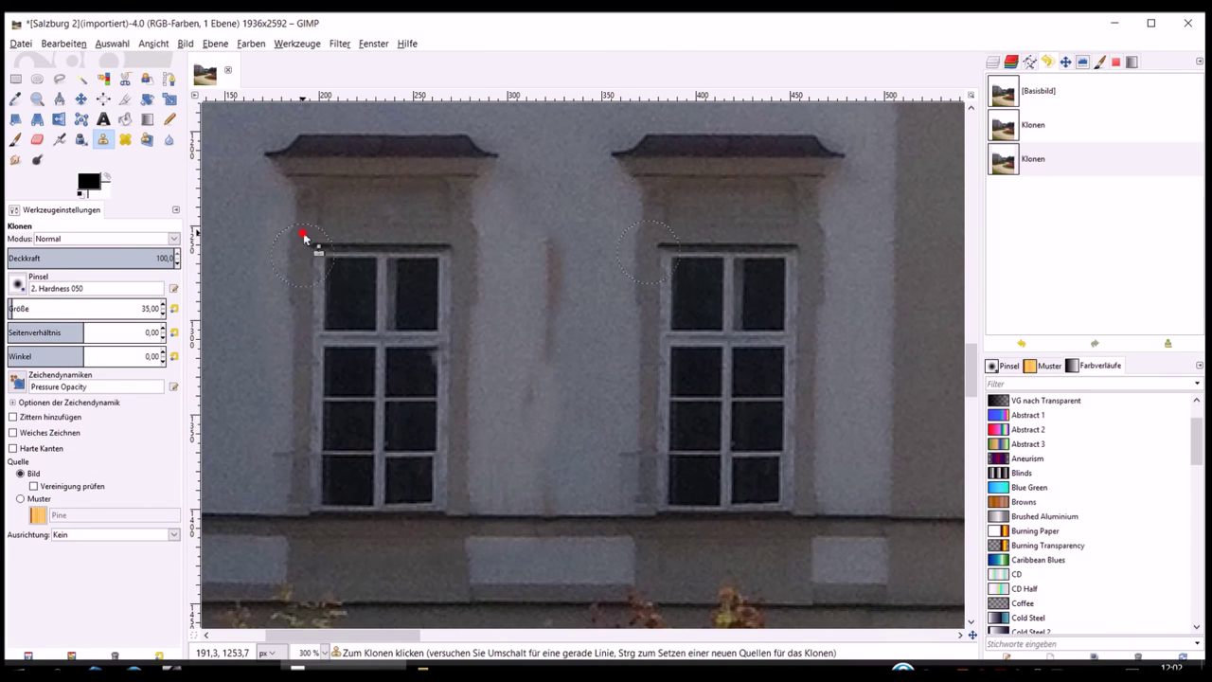
pyautogui.moveTo(512, 474)
pyautogui.mouseDown()
pyautogui.moveTo(546, 493)
pyautogui.moveTo(532, 244)
pyautogui.moveTo(549, 290)
pyautogui.moveTo(550, 503)
pyautogui.mouseUp()
pyautogui.moveTo(530, 349)
pyautogui.mouseDown()
pyautogui.moveTo(552, 181)
pyautogui.moveTo(548, 284)
pyautogui.mouseUp()
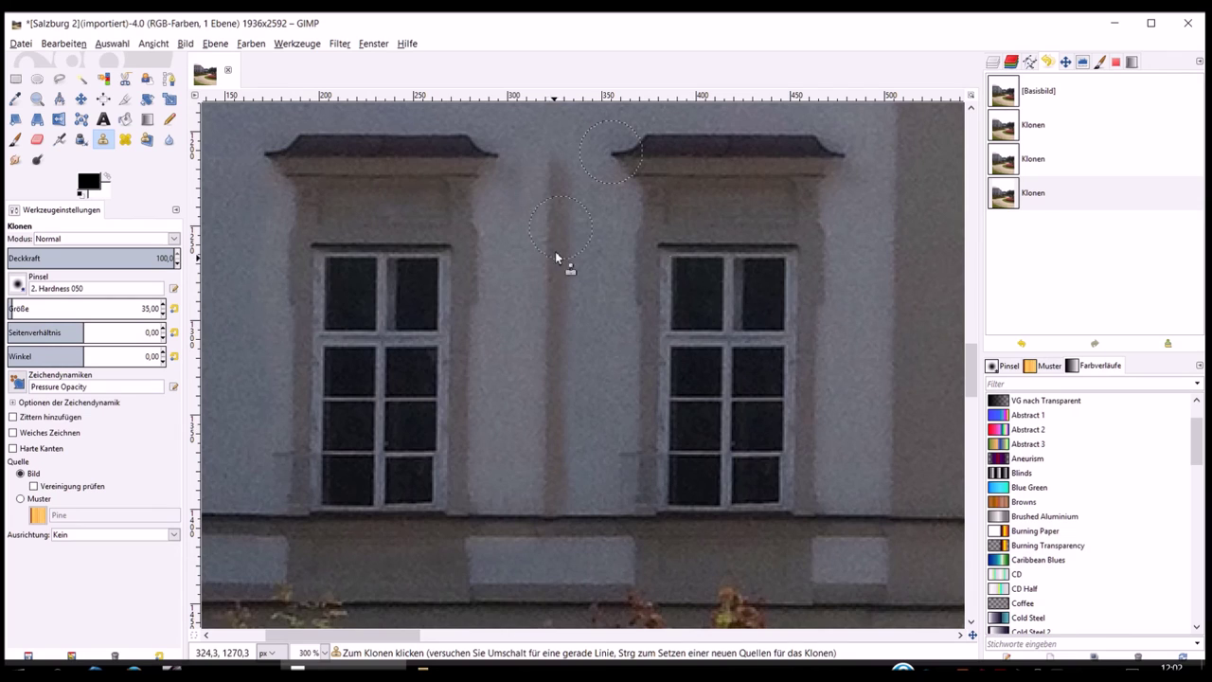
# Revert to an earlier Klonen history state and re-clone the window panes and cornice onto the left panel.
pyautogui.click(1037, 166)
pyautogui.click(1036, 124)
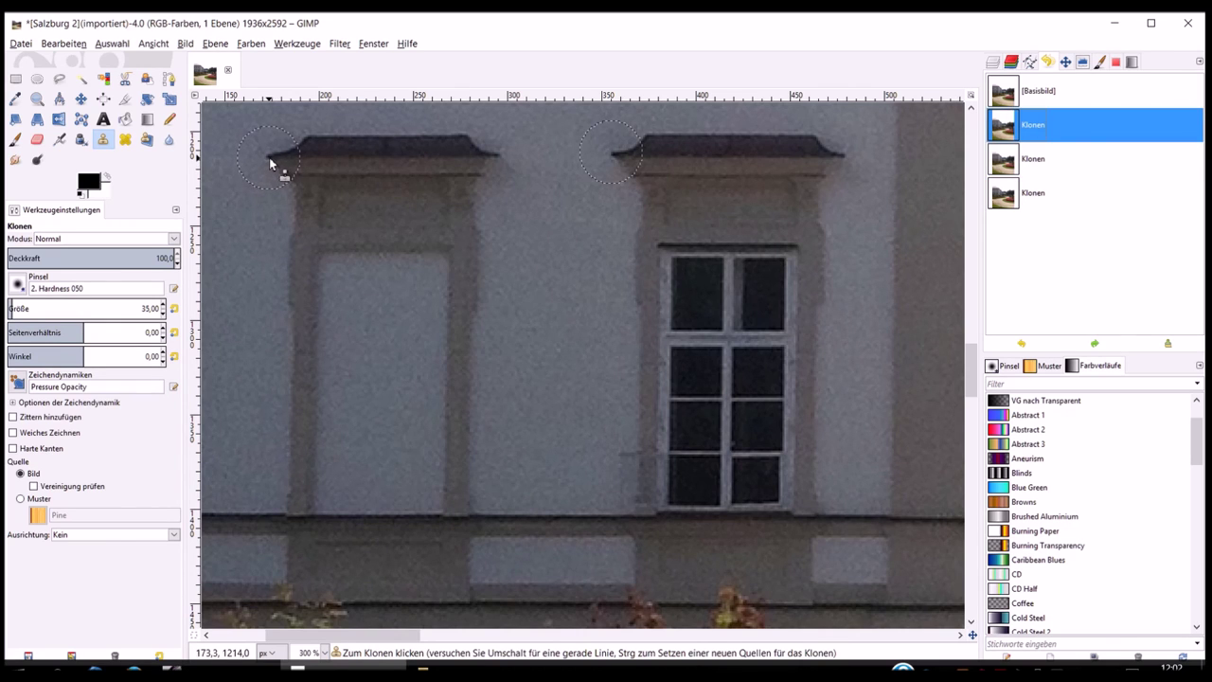
pyautogui.moveTo(269, 164)
pyautogui.mouseDown()
pyautogui.moveTo(379, 249)
pyautogui.moveTo(293, 279)
pyautogui.moveTo(465, 325)
pyautogui.moveTo(317, 405)
pyautogui.moveTo(422, 438)
pyautogui.moveTo(319, 514)
pyautogui.moveTo(448, 511)
pyautogui.mouseUp()
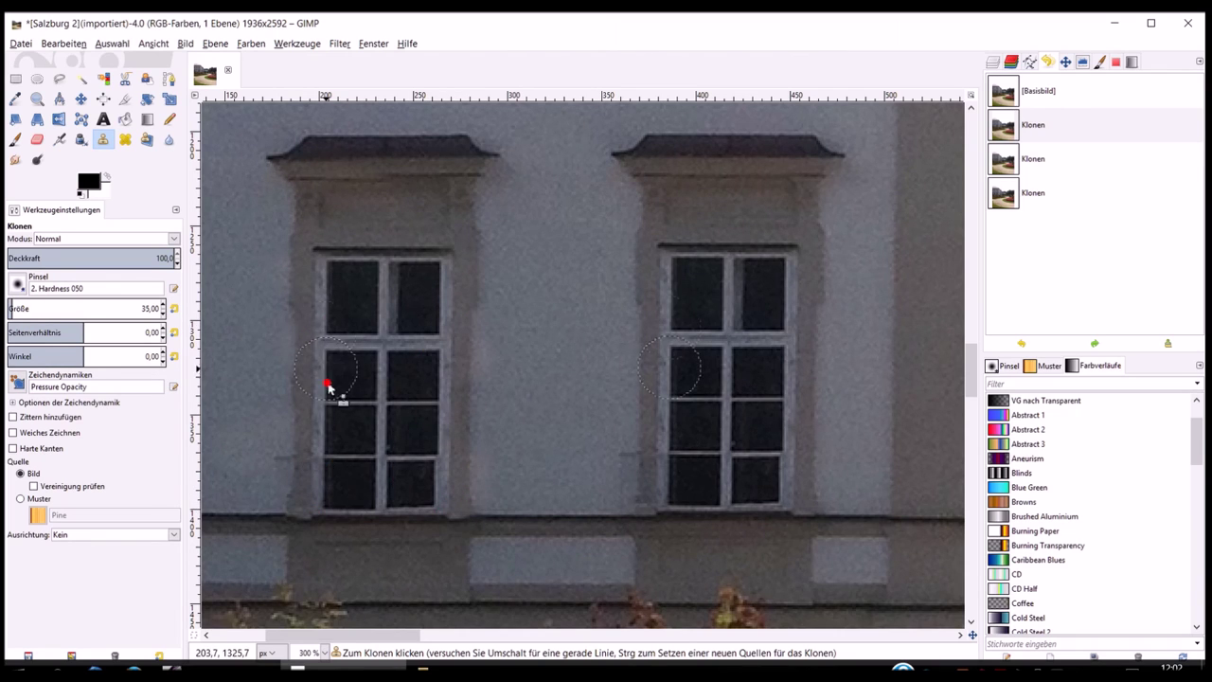
pyautogui.moveTo(482, 167); pyautogui.dragTo(338, 162)
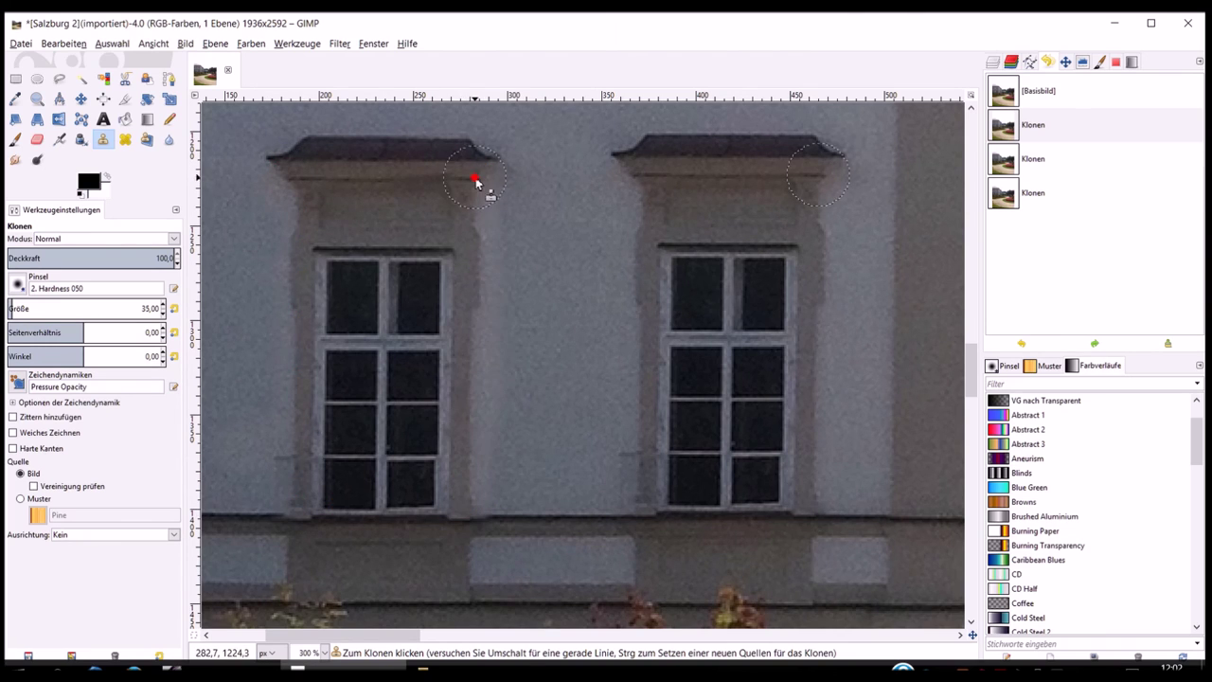
pyautogui.click(446, 509)
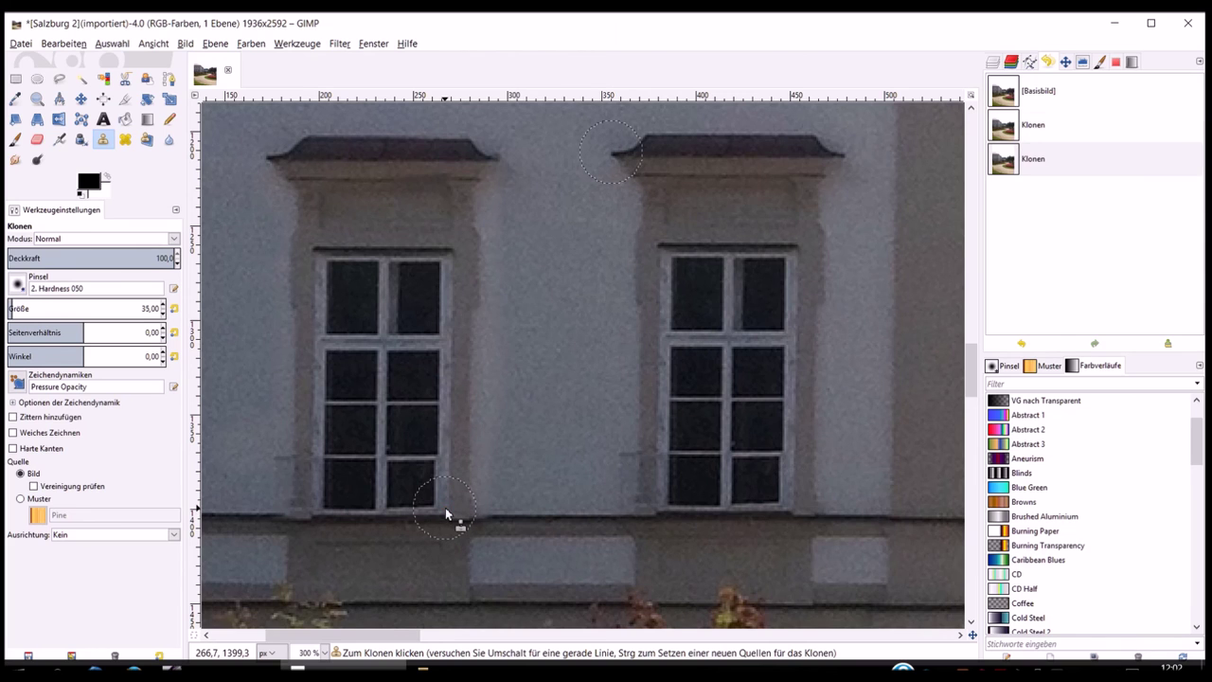
pyautogui.scroll(-2, 445, 508)
# Zoom out to 50% to view the full facade with both panels filled.
pyautogui.scroll(-1, 446, 512)
pyautogui.scroll(-1, 446, 513)
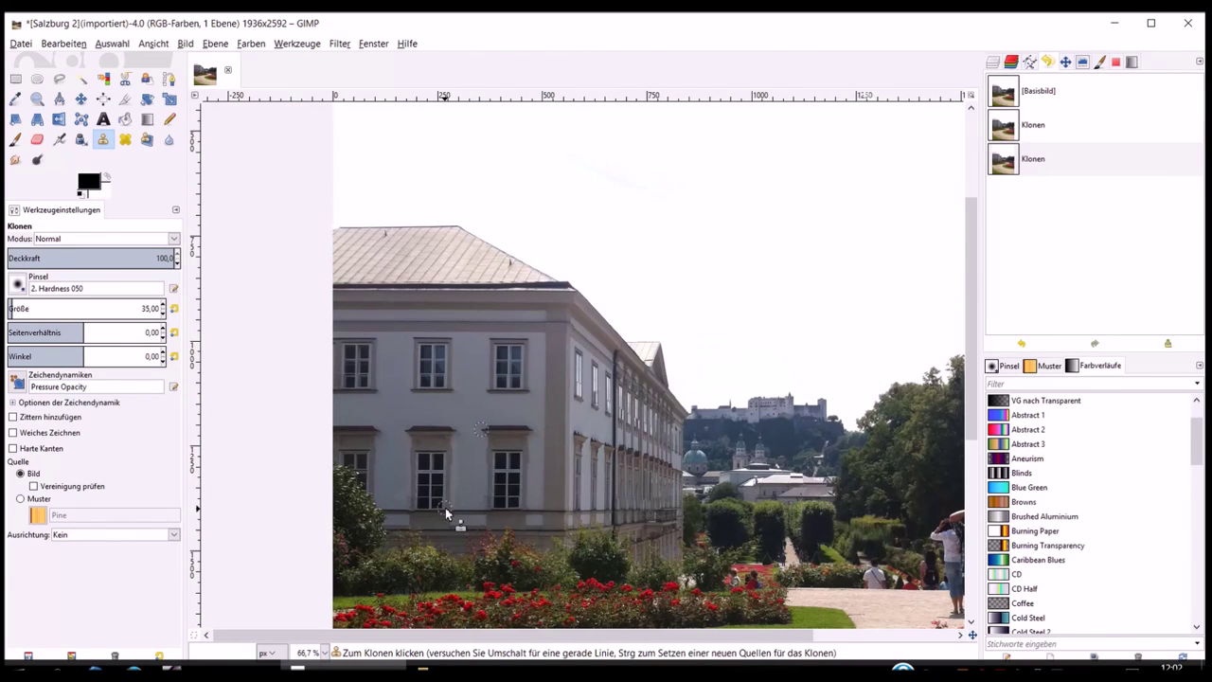
pyautogui.scroll(-1, 446, 512)
pyautogui.scroll(-2, 561, 427)
pyautogui.scroll(1, 560, 428)
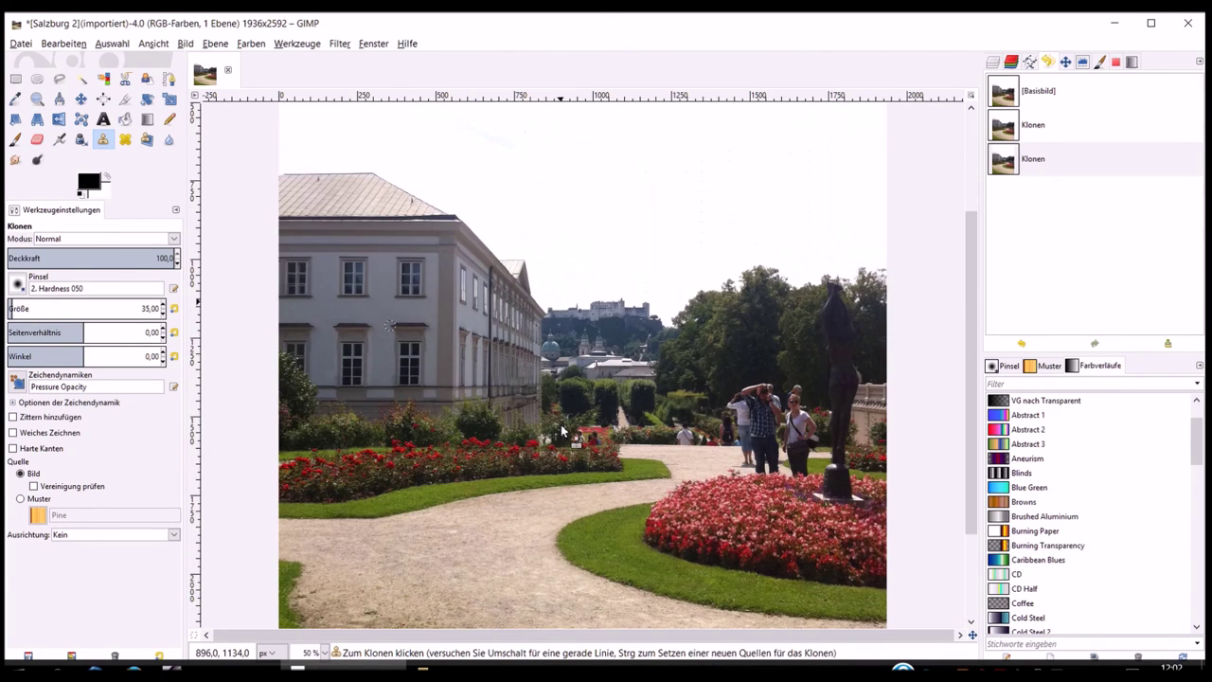